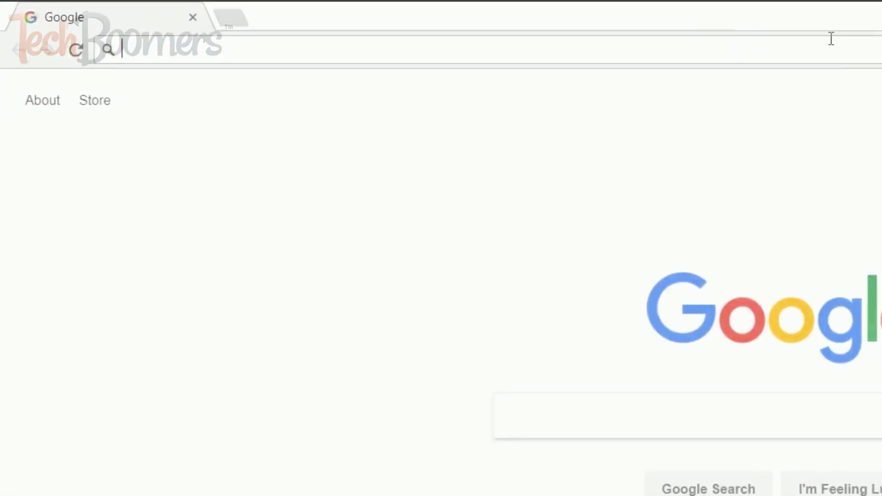
# Step: Search 'download icloud for windows' and download the iCloud for Windows installer from Apple's page
pyautogui.write('do')
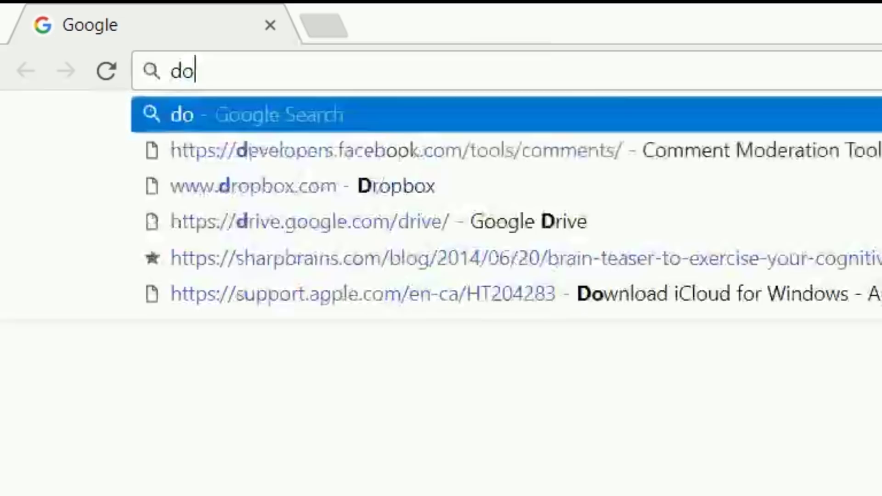
pyautogui.write('wnload icloud for windo')
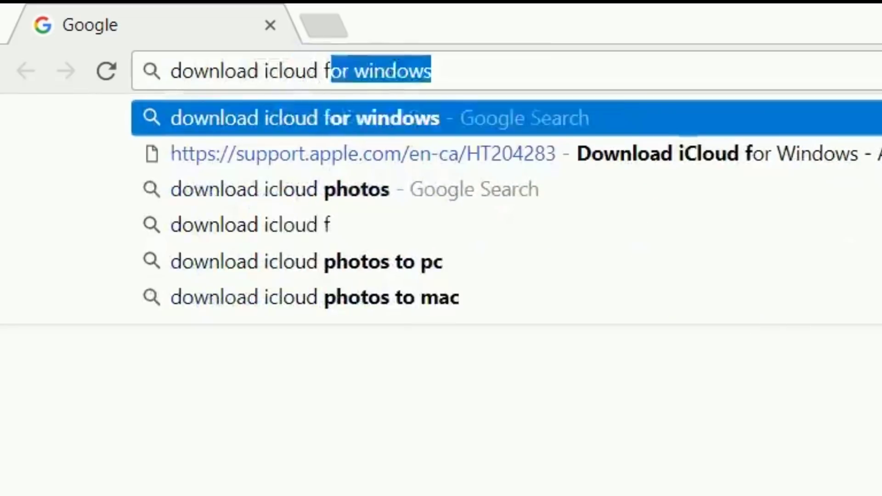
pyautogui.write('ws')
pyautogui.press('Return')
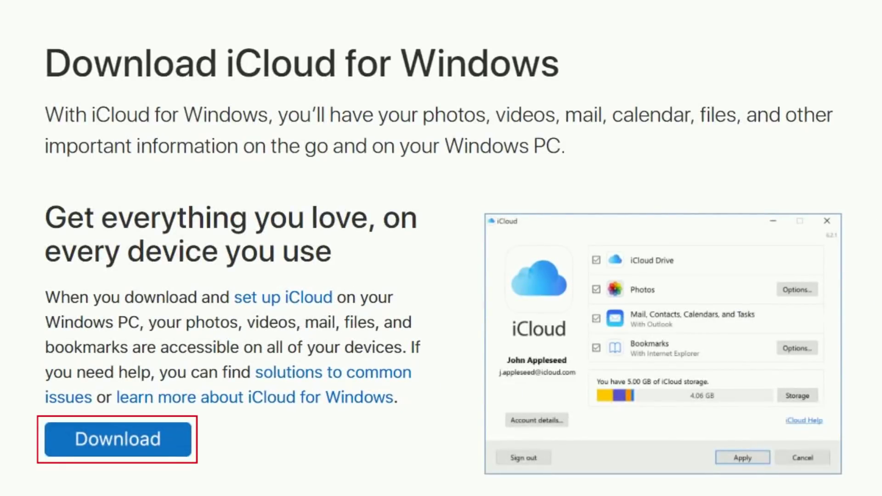
pyautogui.click(69, 446)
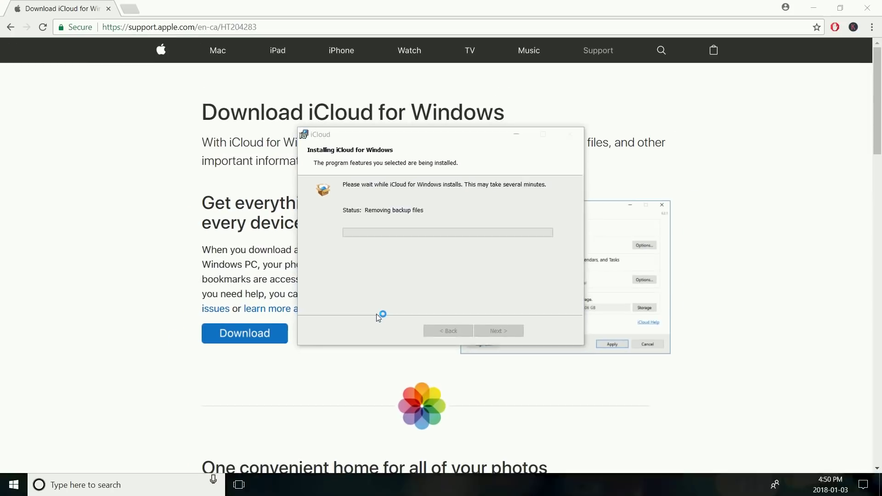
# Step: Close the finished installer and launch iCloud for Windows from the Start menu
pyautogui.press('Return')
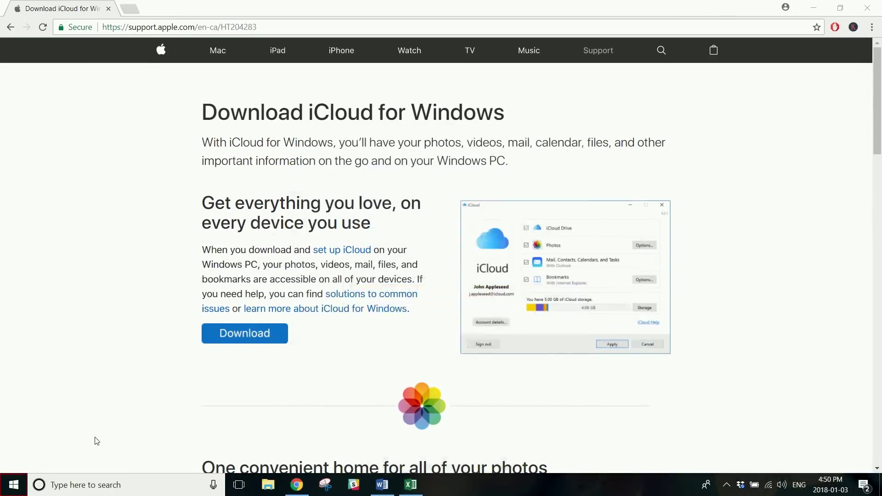
pyautogui.click(21, 484)
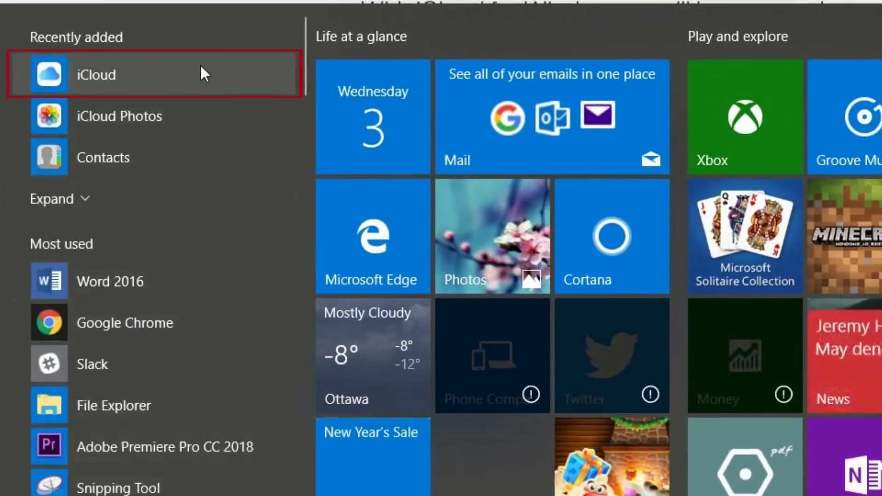
pyautogui.click(252, 72)
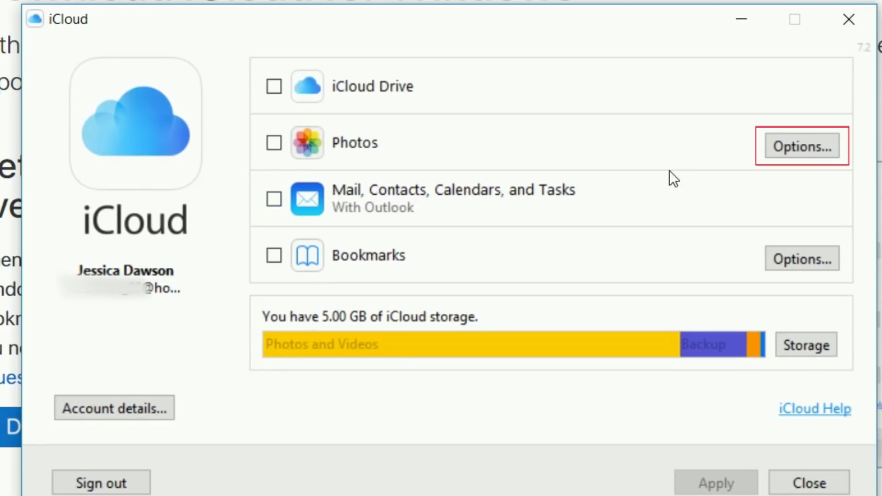
# Step: Turn on iCloud Photo Library in the Photos options and apply the settings
pyautogui.click(828, 144)
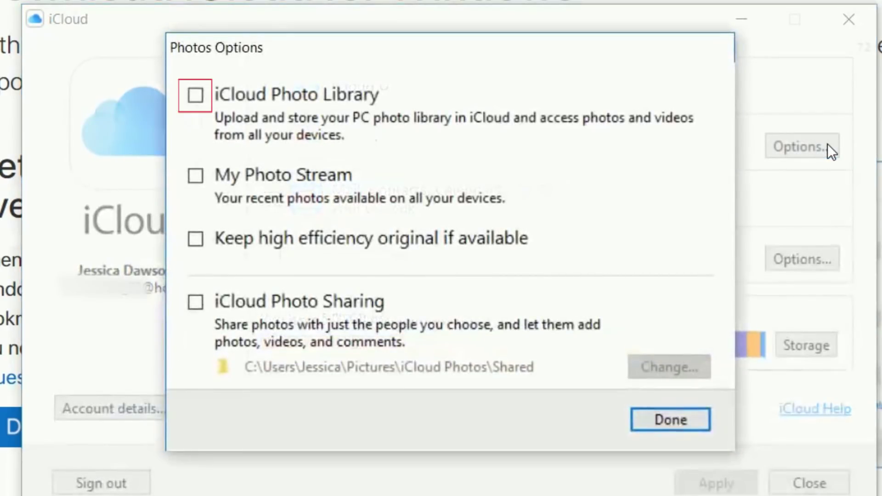
pyautogui.click(196, 95)
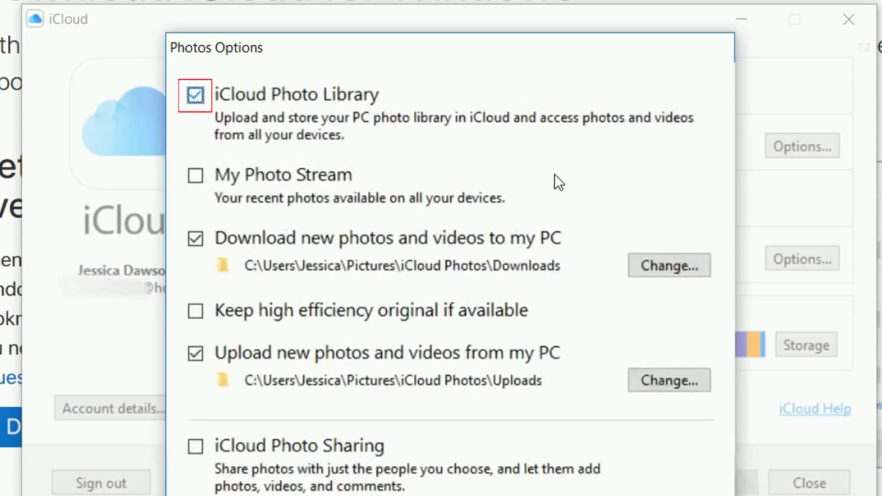
pyautogui.press('Return')
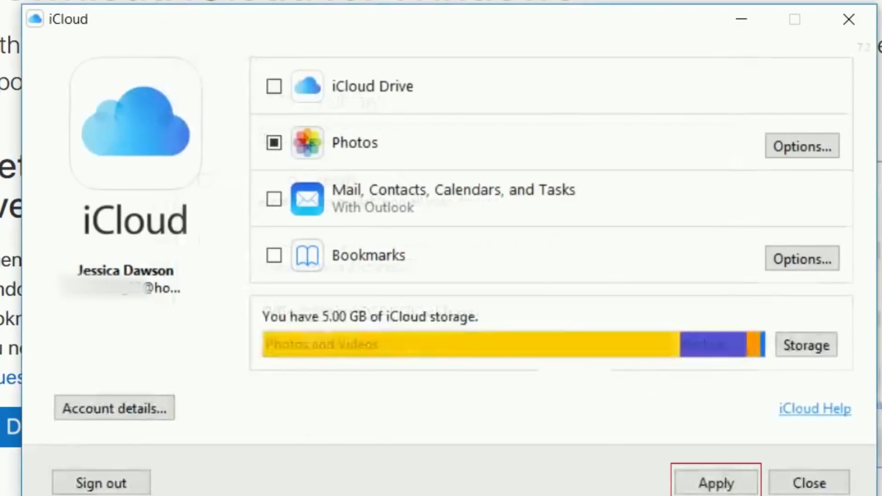
pyautogui.press('Return')
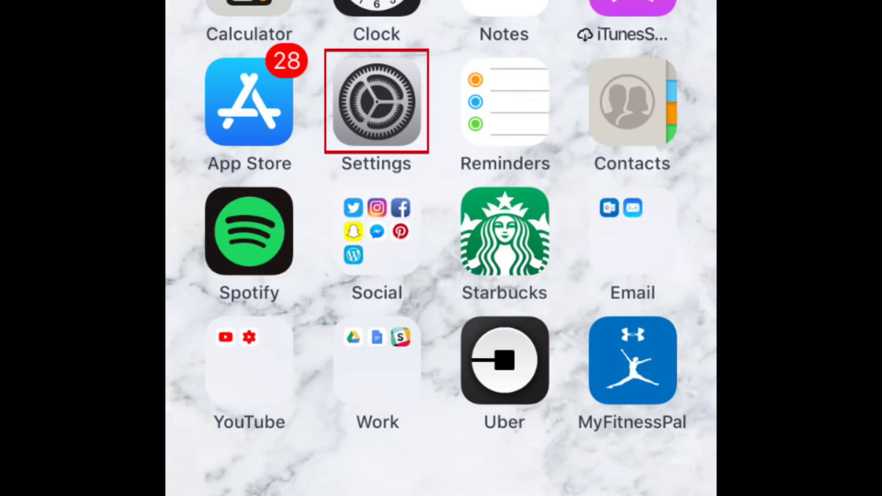
# Step: Open the Photos page in the iPhone's Settings app
pyautogui.click(376, 101)
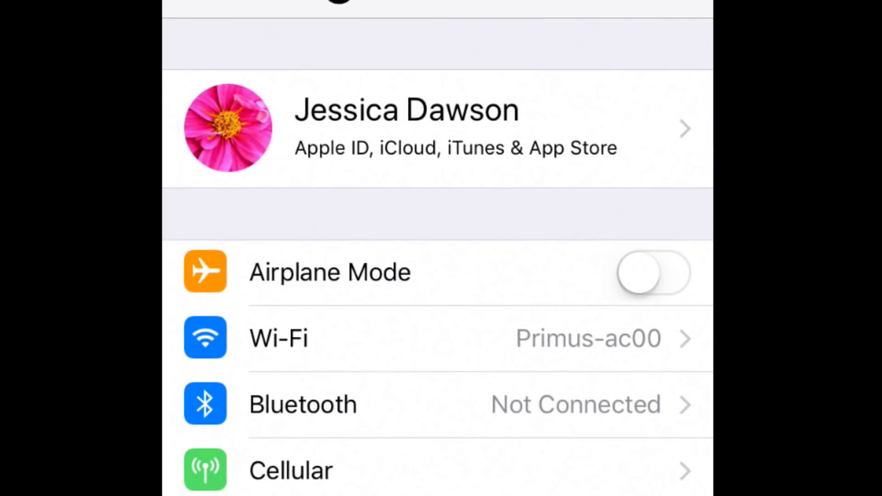
pyautogui.scroll(-20, 437, 248)
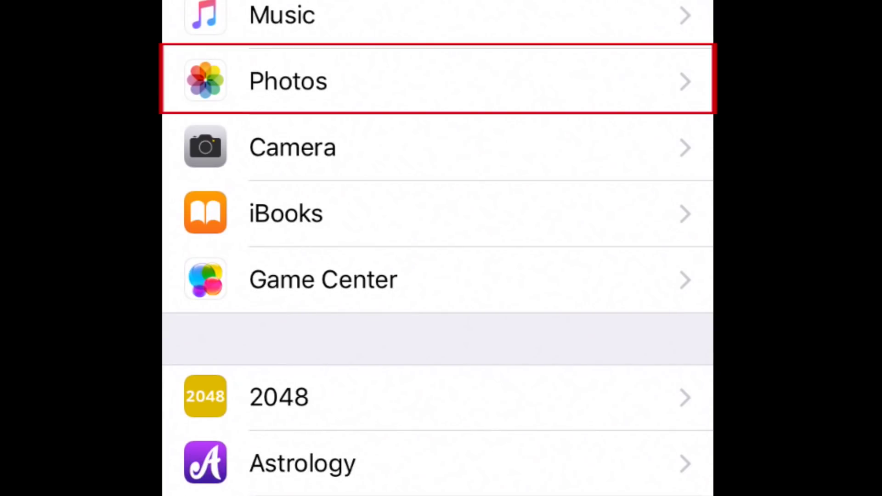
pyautogui.click(436, 81)
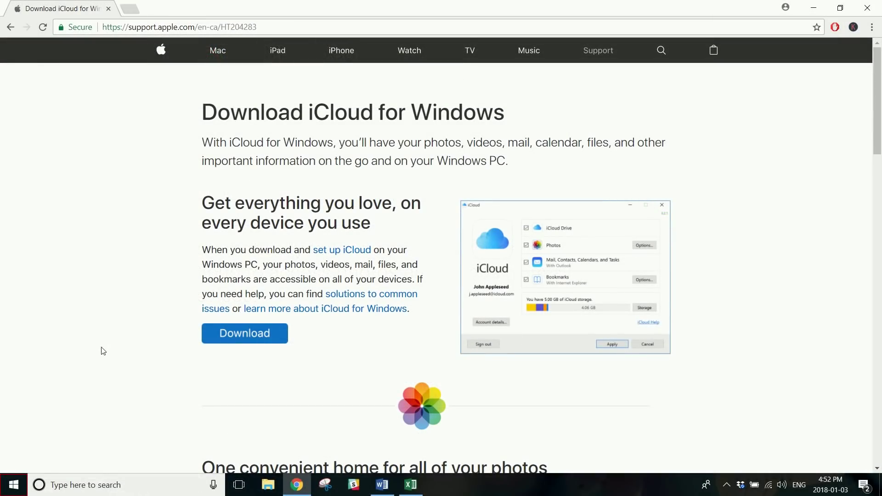
# Step: Open the iCloud Photos folder from Recently added in the Start menu
pyautogui.click(16, 485)
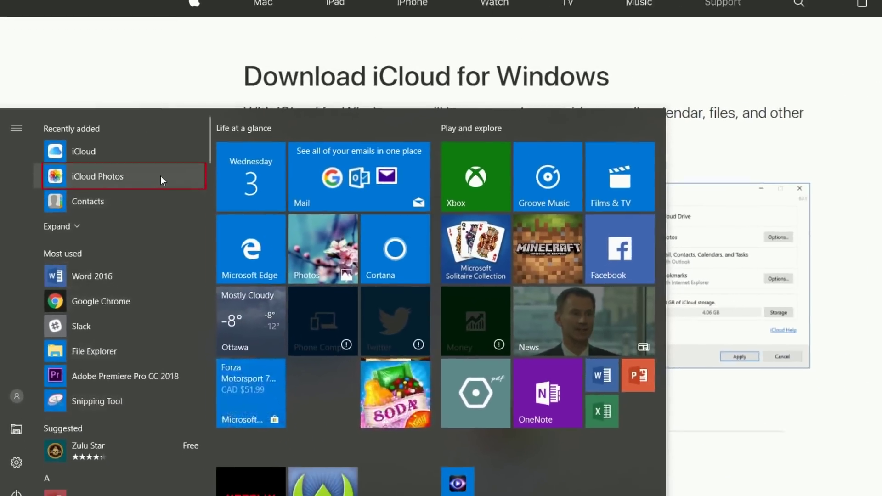
pyautogui.click(265, 107)
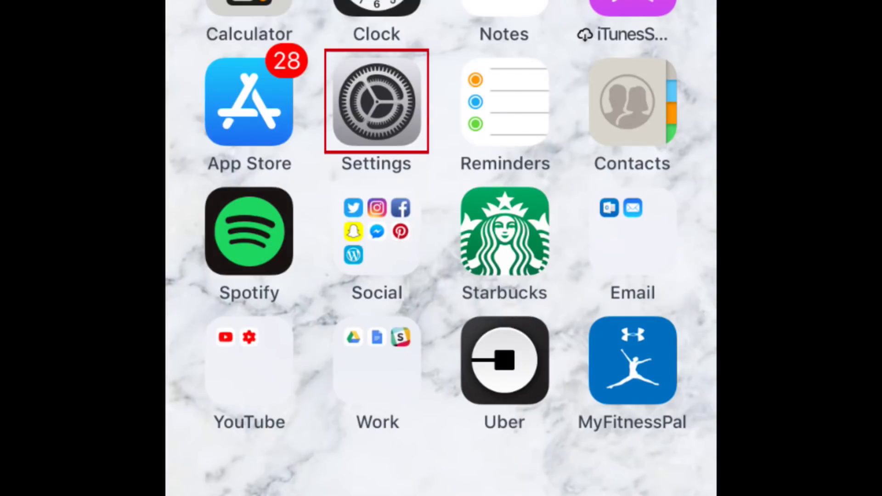
# Step: Return to Settings > Photos on the iPhone, where iCloud Photo Library is on
pyautogui.click(377, 101)
pyautogui.scroll(-15, 438, 248)
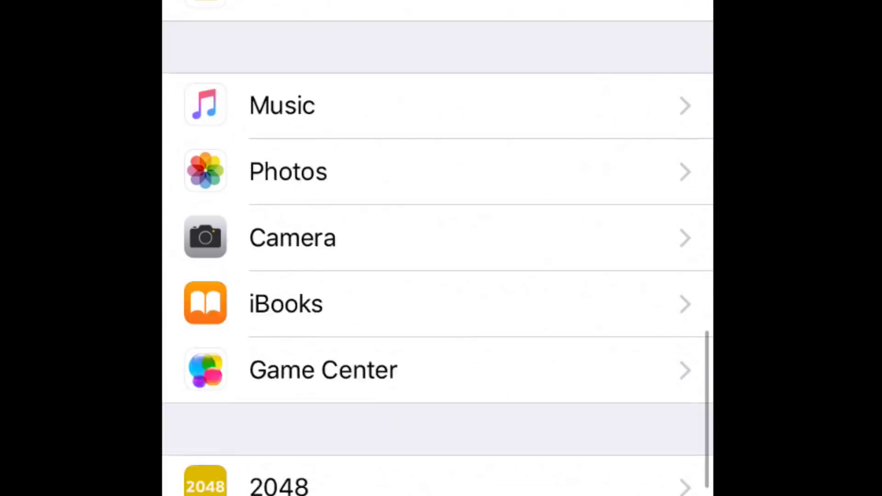
pyautogui.scroll(-2, 438, 249)
pyautogui.click(289, 82)
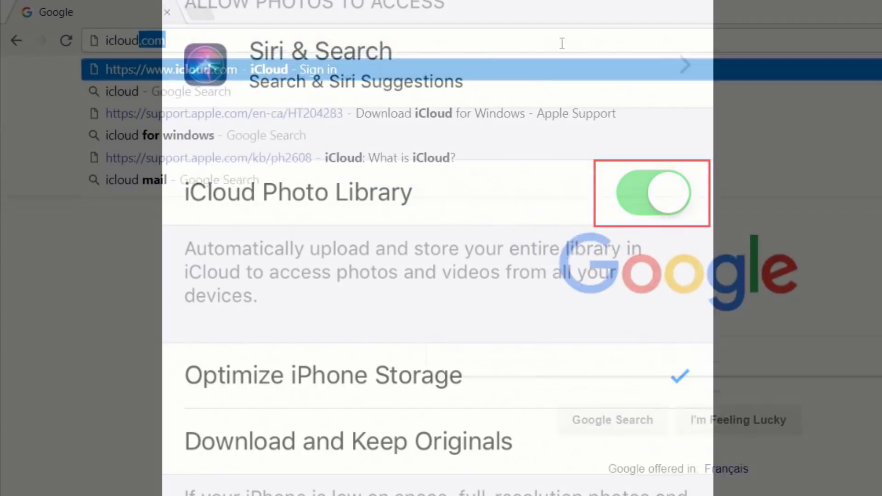
# Step: Go to icloud.com in the browser
pyautogui.write('.com')
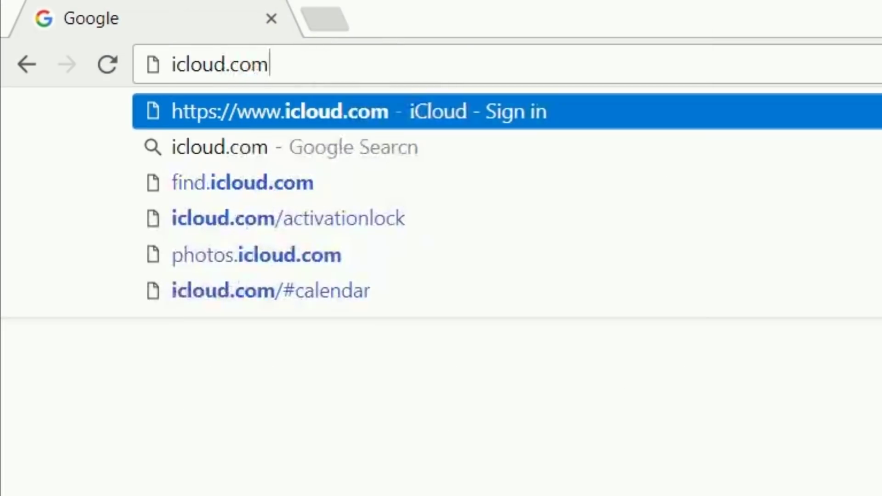
pyautogui.press('Return')
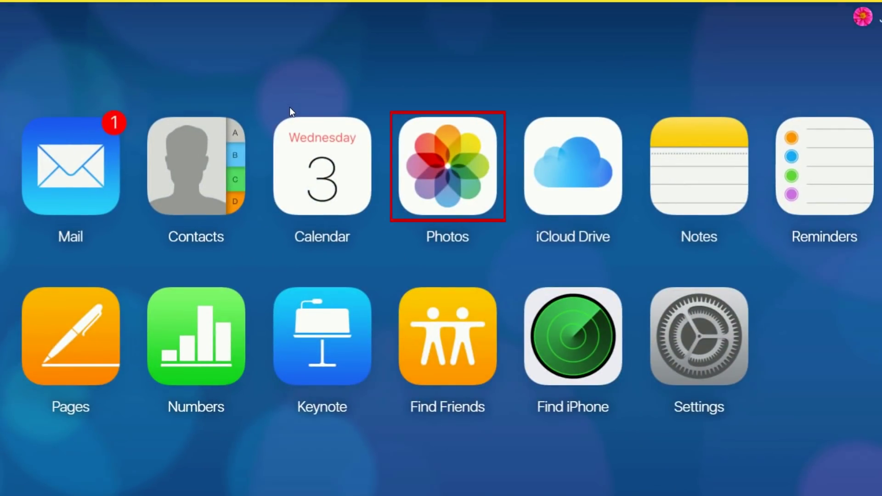
# Step: Open iCloud Photos and scroll through the screenshots
pyautogui.click(447, 166)
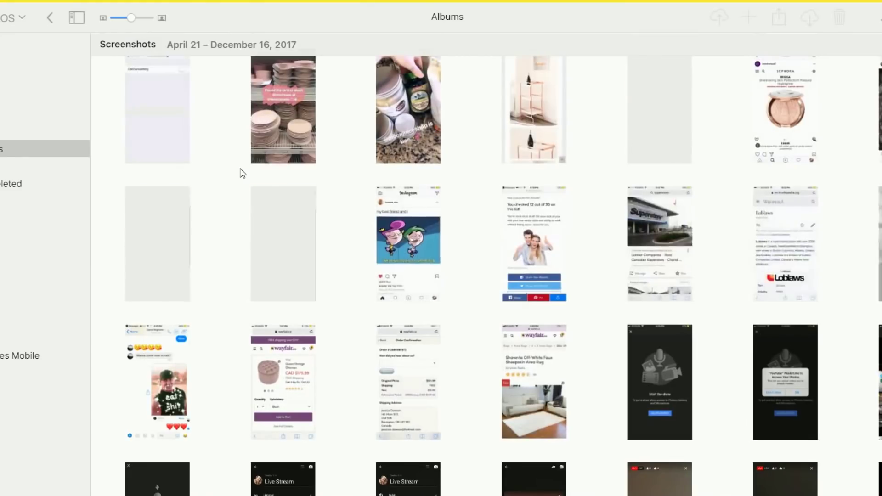
pyautogui.scroll(-1, 240, 169)
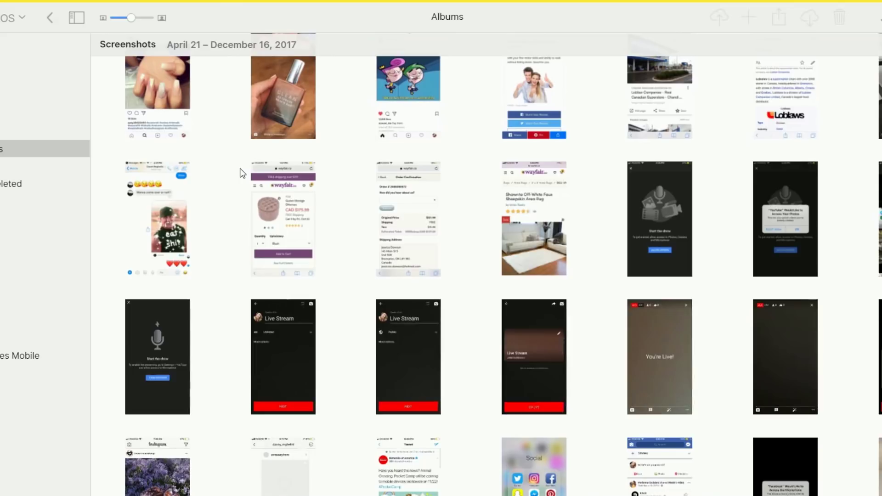
pyautogui.scroll(-8, 239, 173)
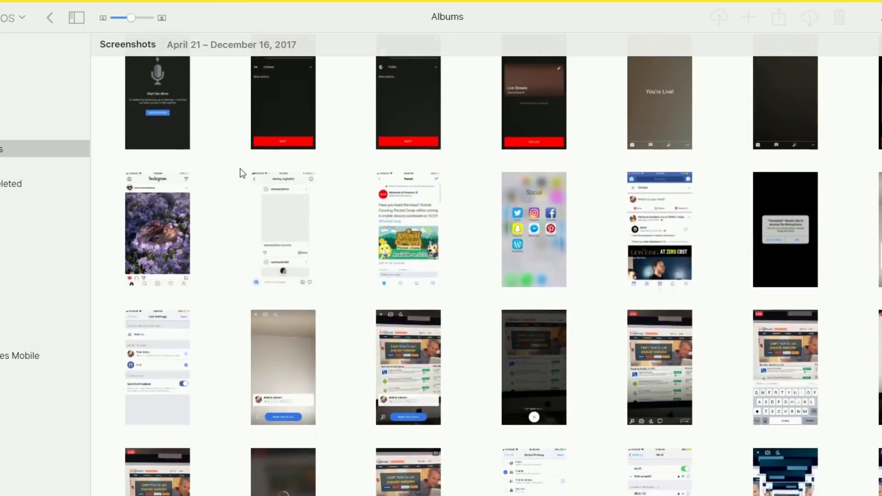
pyautogui.scroll(1, 240, 173)
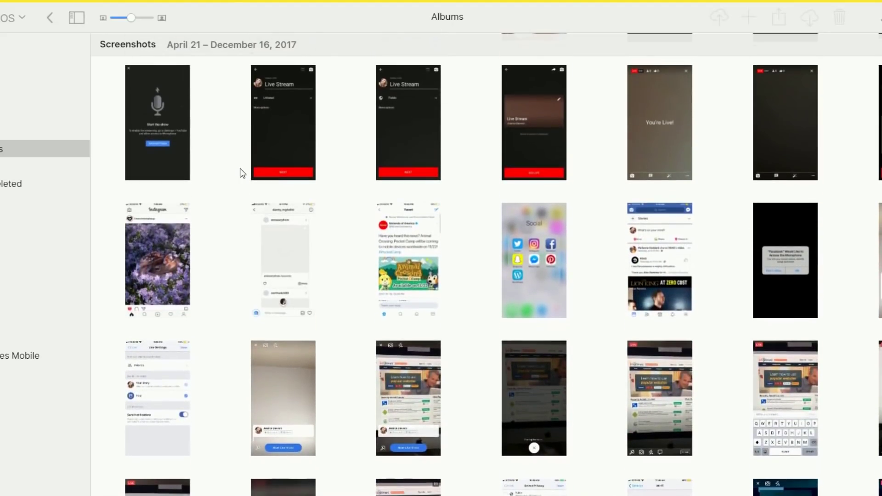
# Step: Select the six screenshots in the top row
pyautogui.click(149, 134)
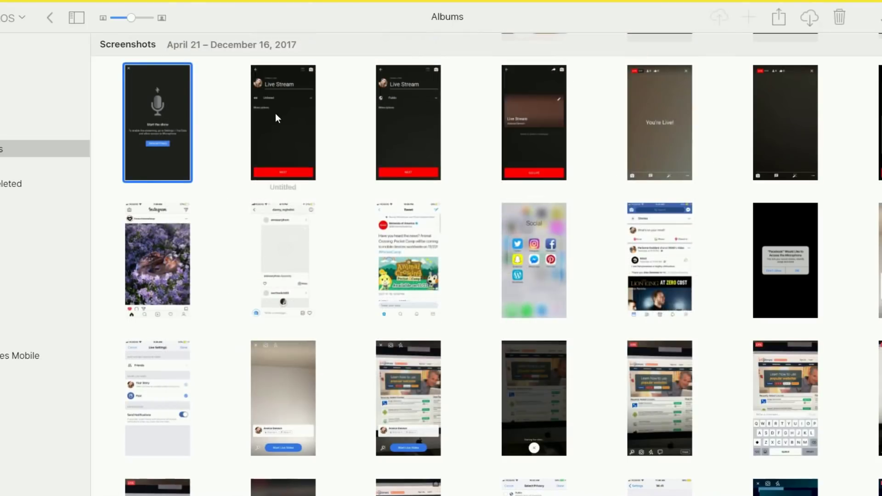
pyautogui.keyDown('ctrl'); pyautogui.click(276, 115); pyautogui.keyUp('ctrl')
pyautogui.keyDown('ctrl'); pyautogui.click(395, 118); pyautogui.keyUp('ctrl')
pyautogui.keyDown('ctrl'); pyautogui.click(533, 124); pyautogui.keyUp('ctrl')
pyautogui.keyDown('ctrl'); pyautogui.click(641, 128); pyautogui.keyUp('ctrl')
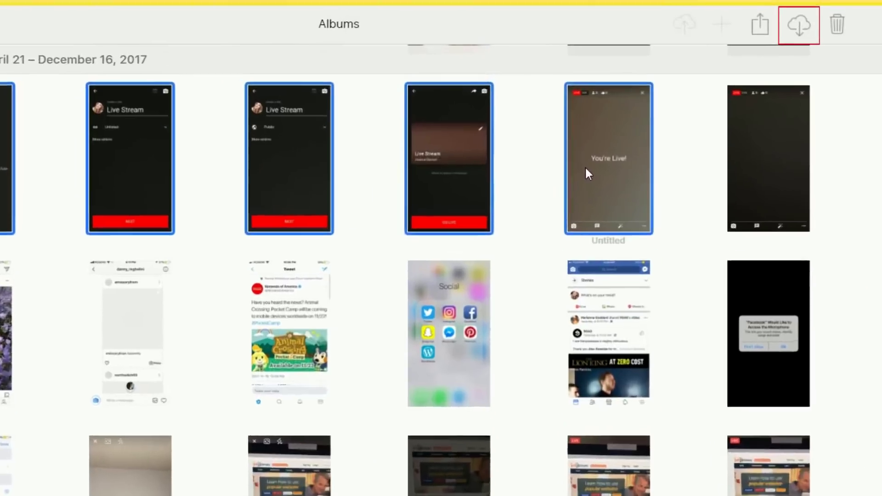
pyautogui.keyDown('ctrl'); pyautogui.click(744, 151); pyautogui.keyUp('ctrl')
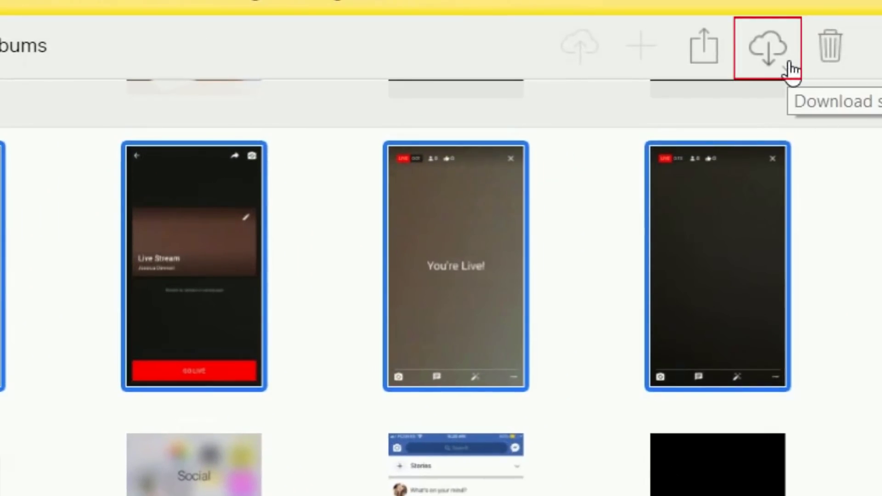
# Step: Download the selected screenshots and show IMG_3814.PNG in its Downloads folder
pyautogui.click(776, 56)
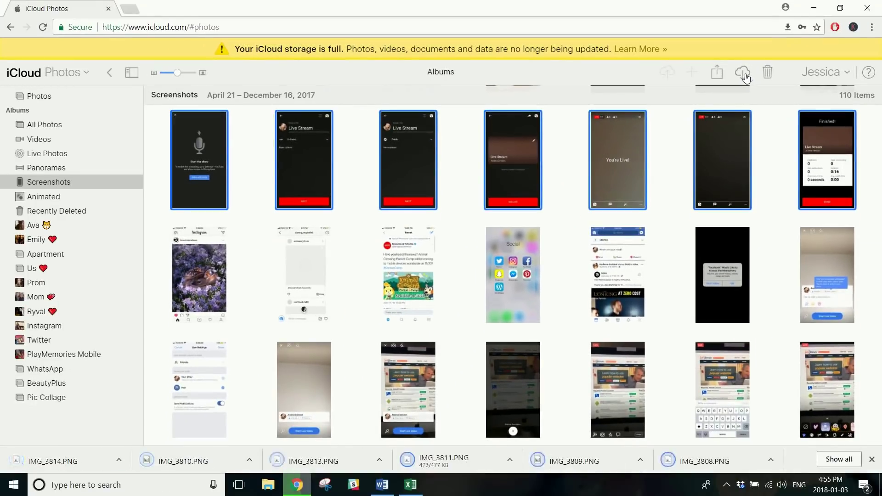
pyautogui.click(122, 459)
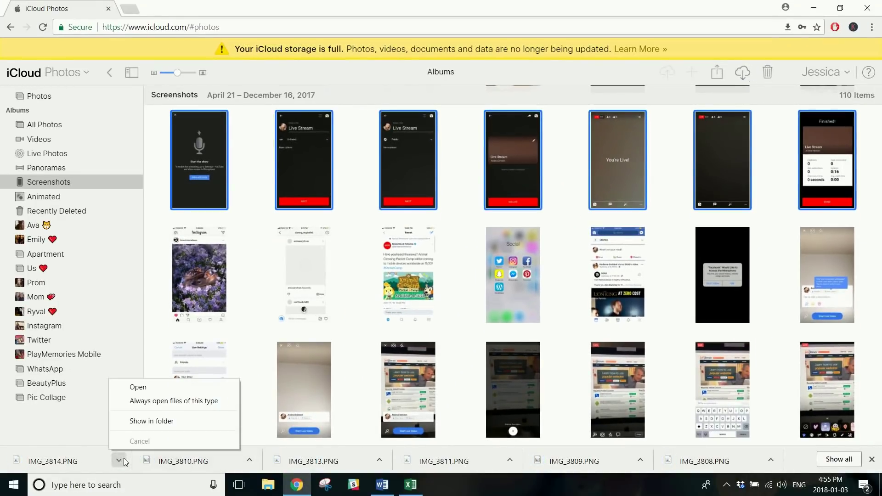
pyautogui.click(154, 422)
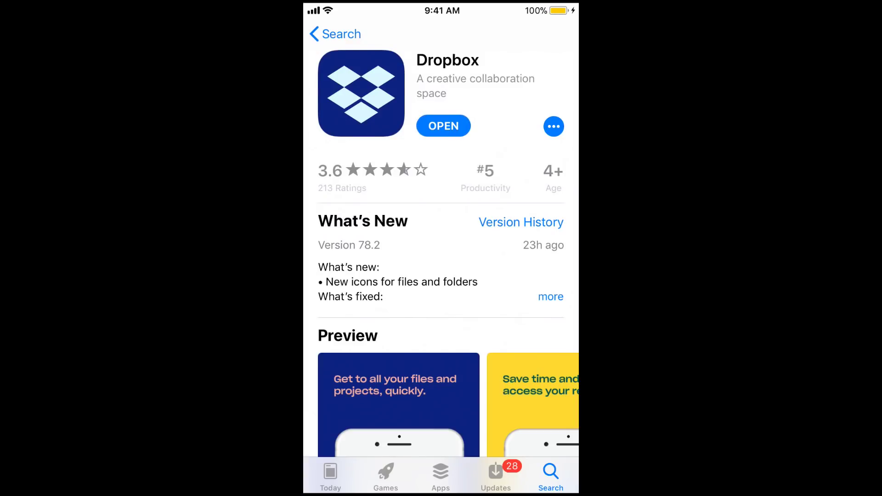
# Step: Launch Dropbox from the App Store and choose to add photos to Dropbox
pyautogui.click(443, 126)
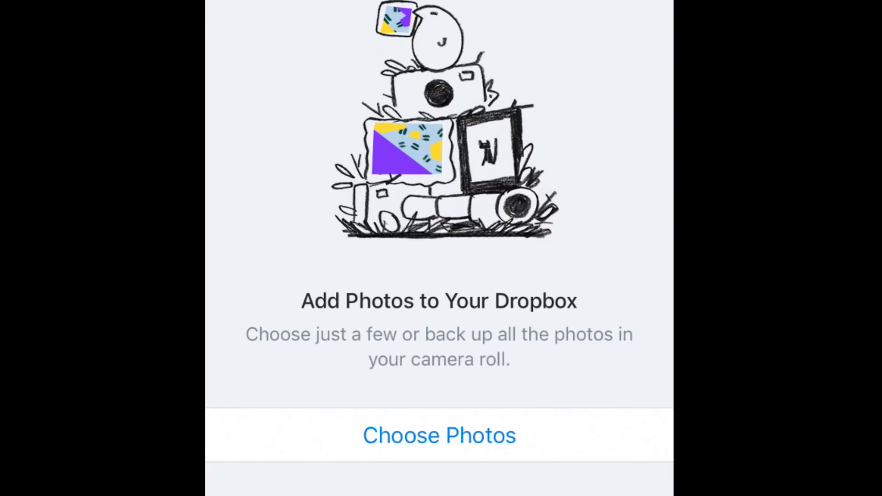
pyautogui.click(439, 435)
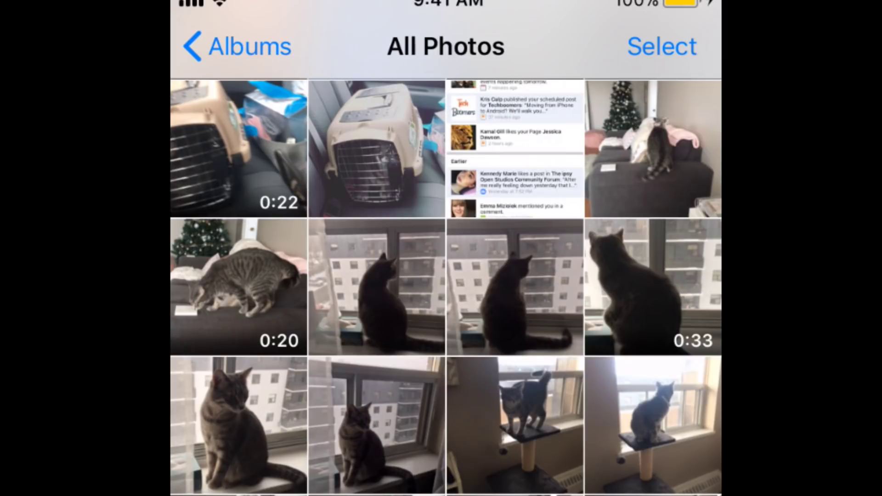
# Step: Select the four bottom-row cat photos in All Photos and open the share sheet
pyautogui.click(662, 47)
pyautogui.click(239, 426)
pyautogui.click(377, 426)
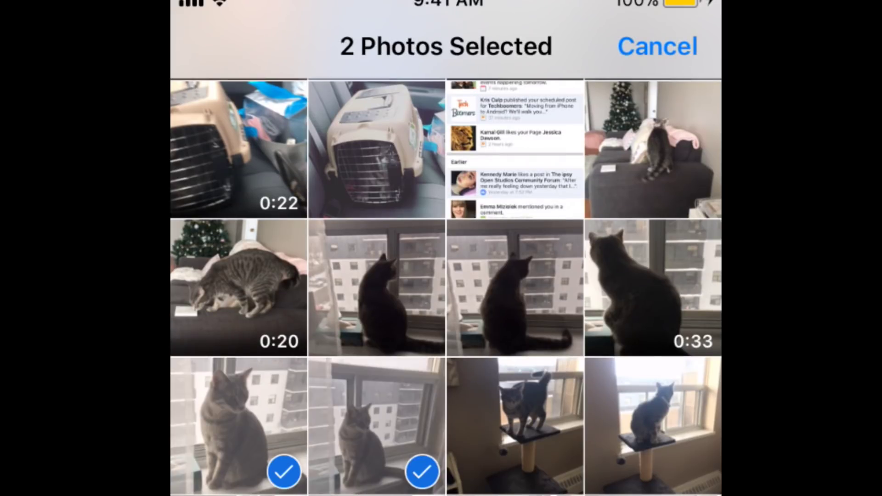
pyautogui.click(515, 427)
pyautogui.click(653, 426)
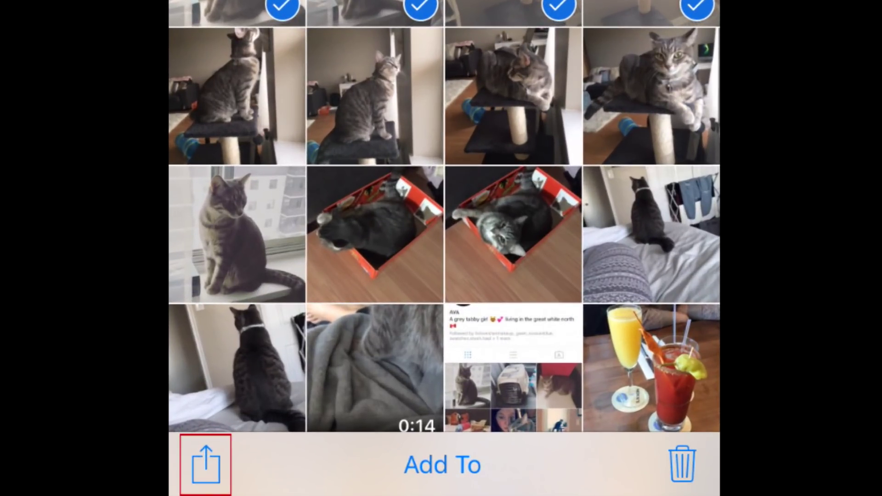
pyautogui.click(205, 464)
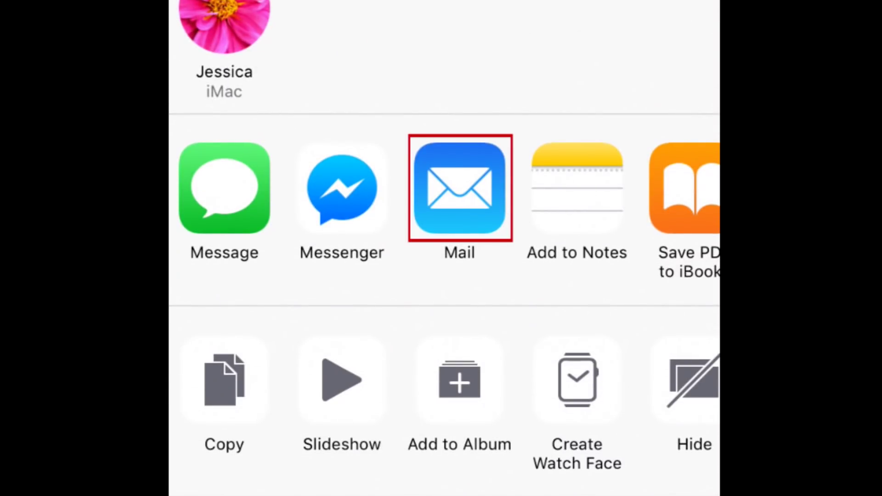
# Step: Email the four photos via Mail to your own address with subject 'Pictures'
pyautogui.click(459, 188)
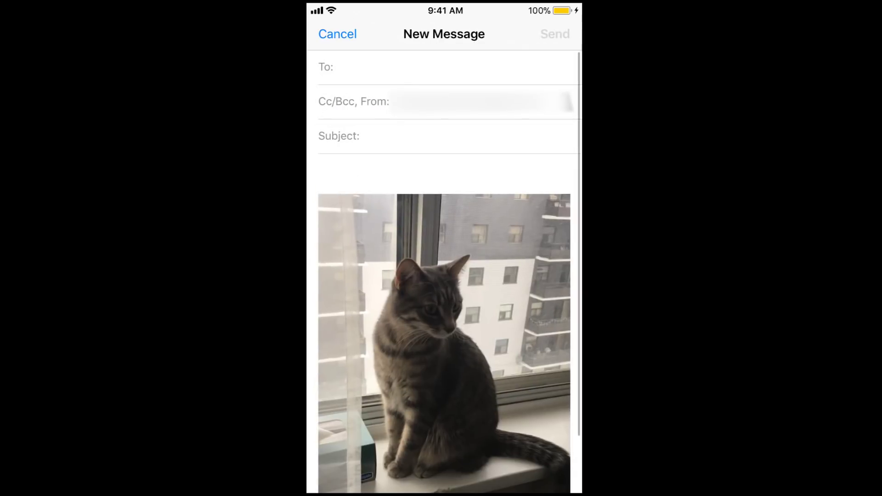
pyautogui.write('je')
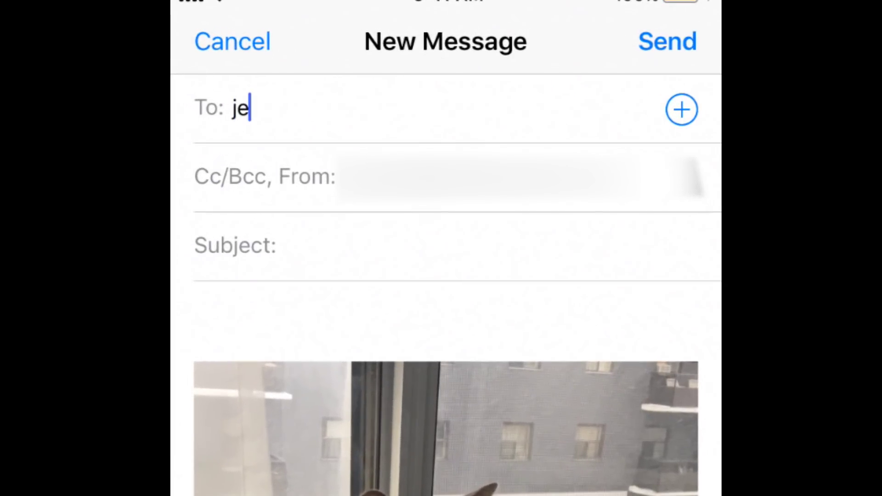
pyautogui.click(294, 175)
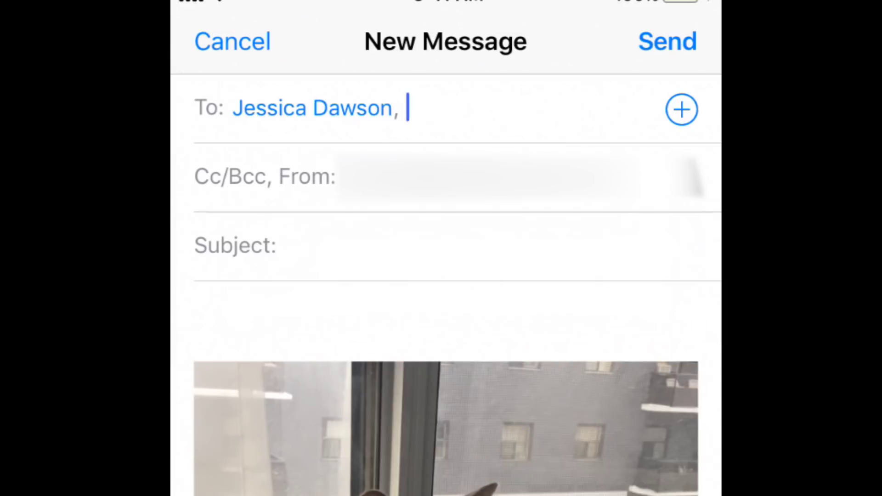
pyautogui.click(285, 245)
pyautogui.write('P')
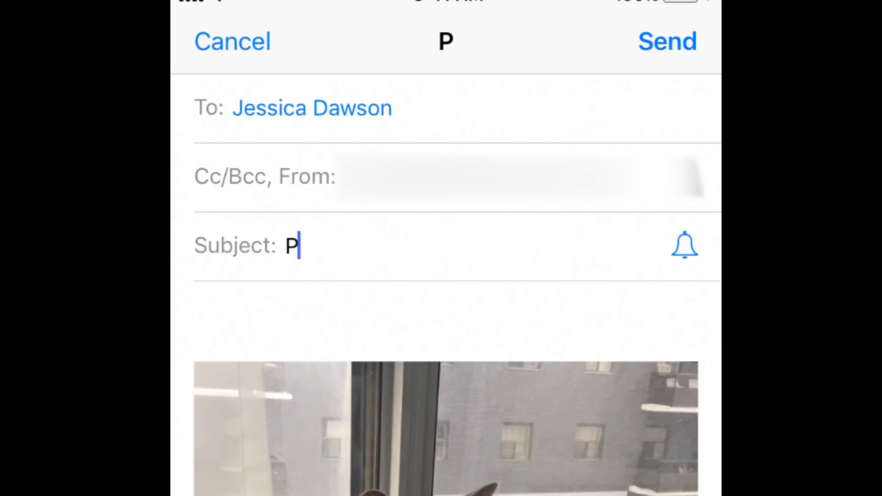
pyautogui.write('ictures')
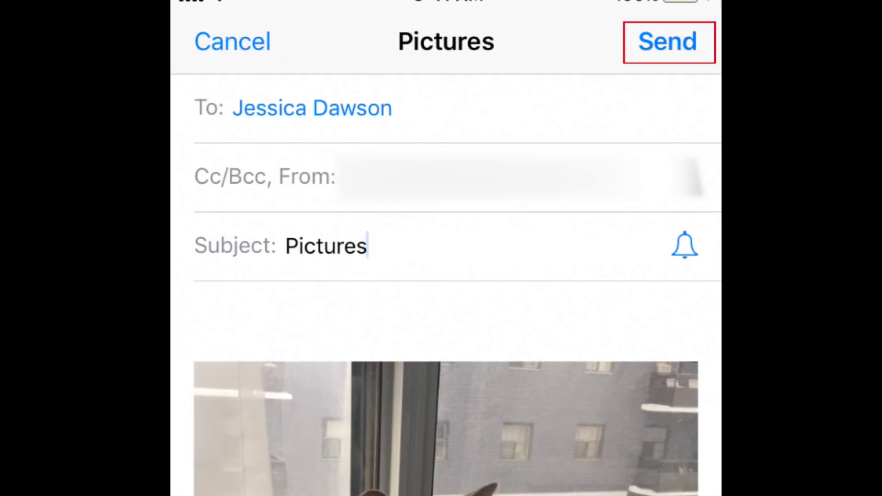
pyautogui.click(196, 342)
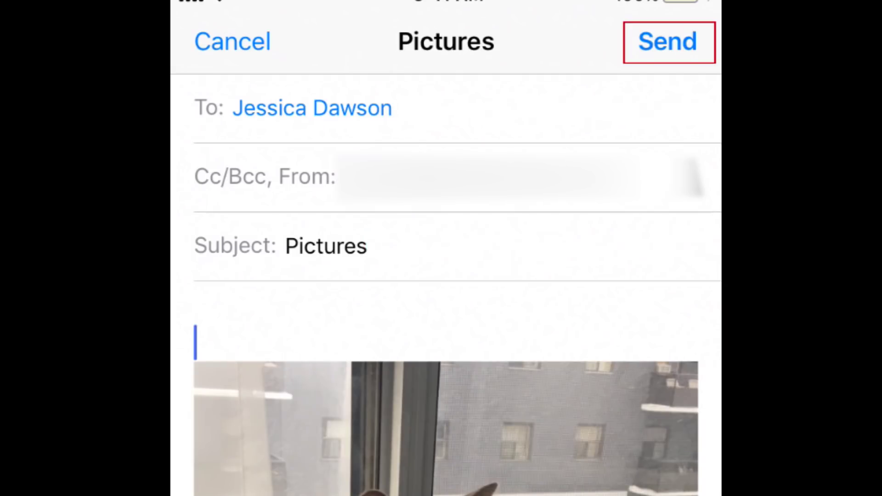
pyautogui.click(667, 42)
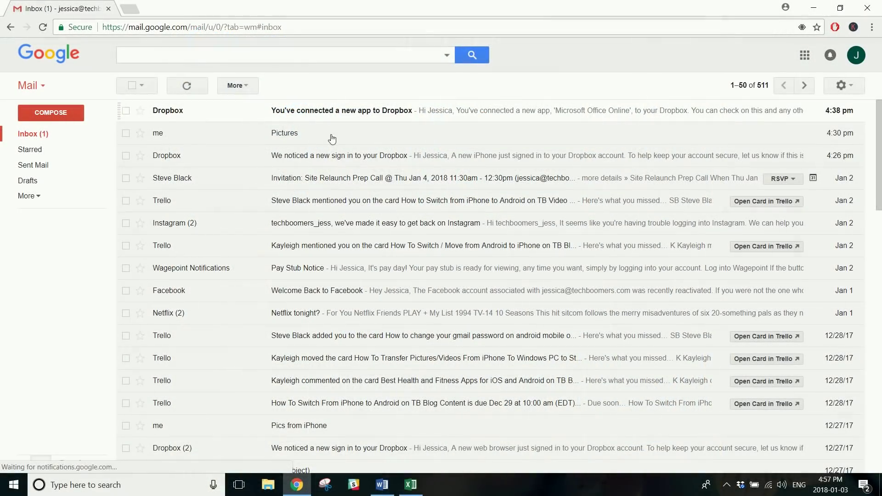
# Step: Download all four attachments from the Pictures email as pictures.zip and show it in its folder
pyautogui.click(281, 135)
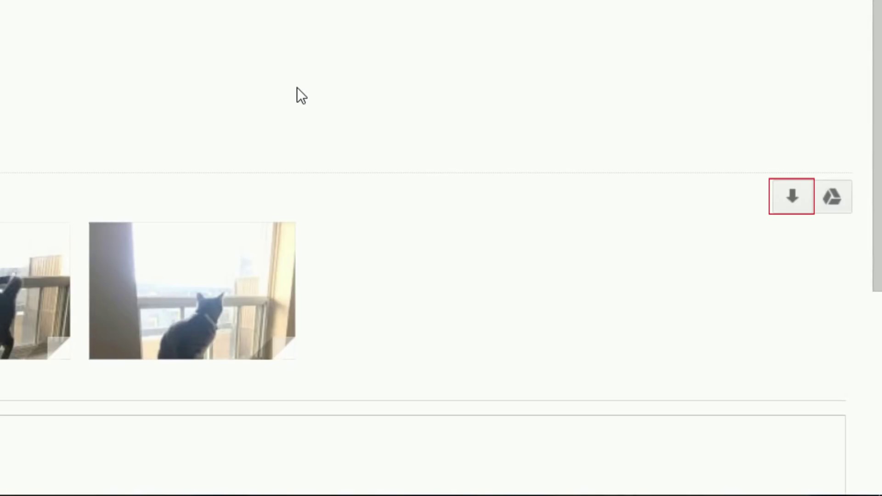
pyautogui.click(793, 212)
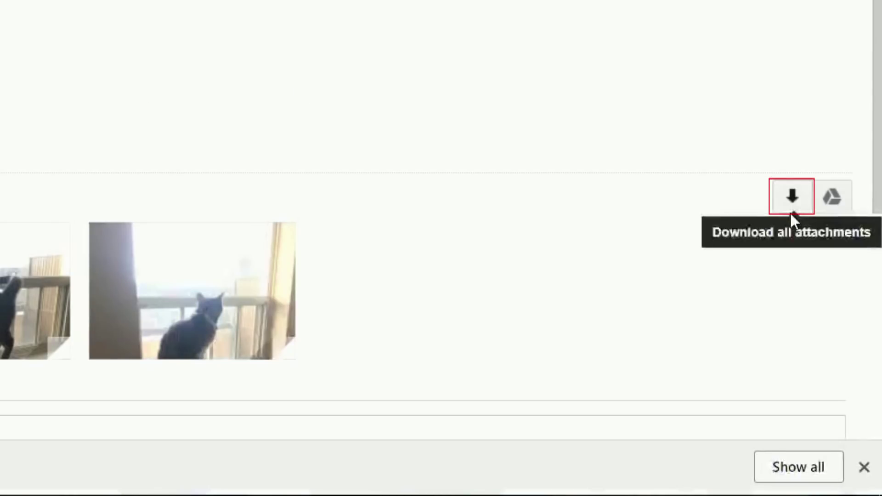
pyautogui.click(119, 459)
pyautogui.click(79, 418)
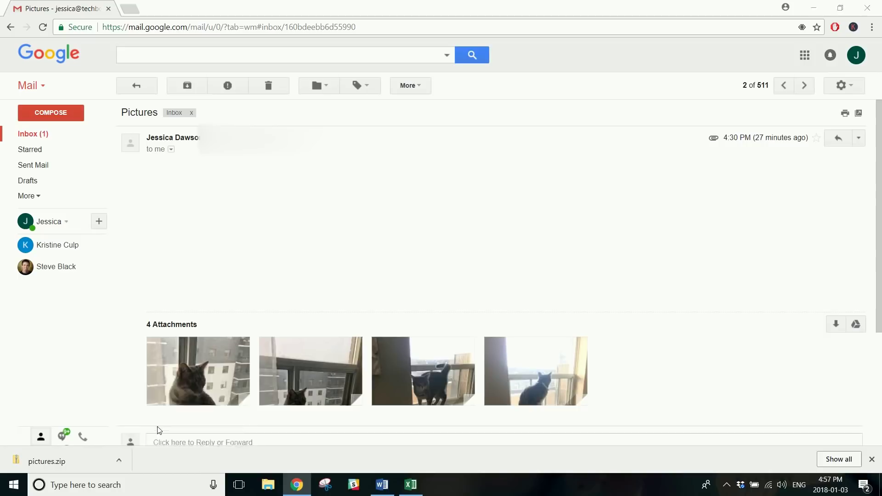